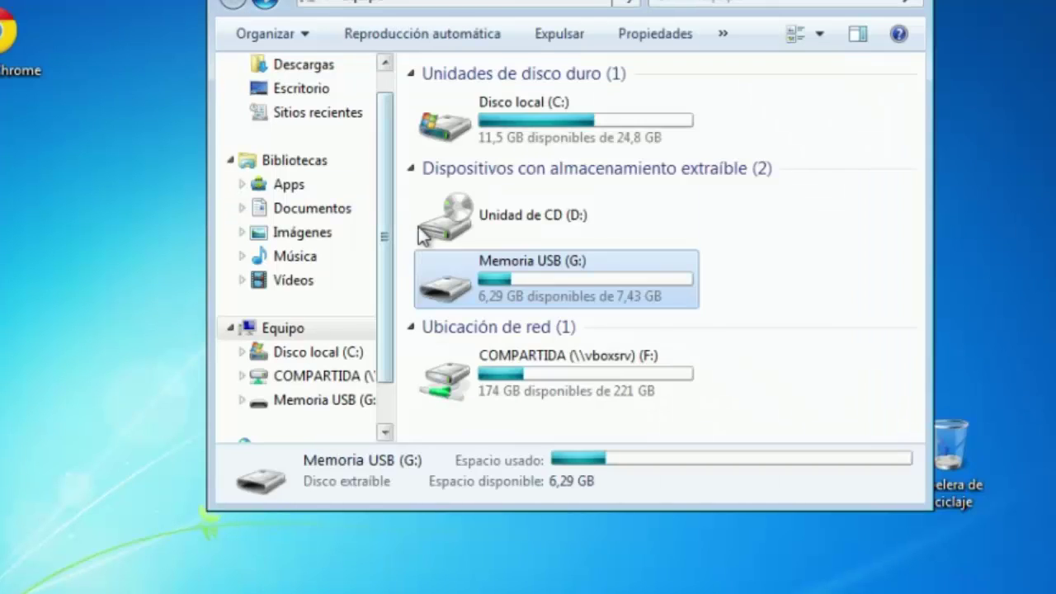
# Quick-format the Memoria USB (G:) drive with the NTFS file system, accept the data erasure and close the format dialog
pyautogui.rightClick(580, 272)
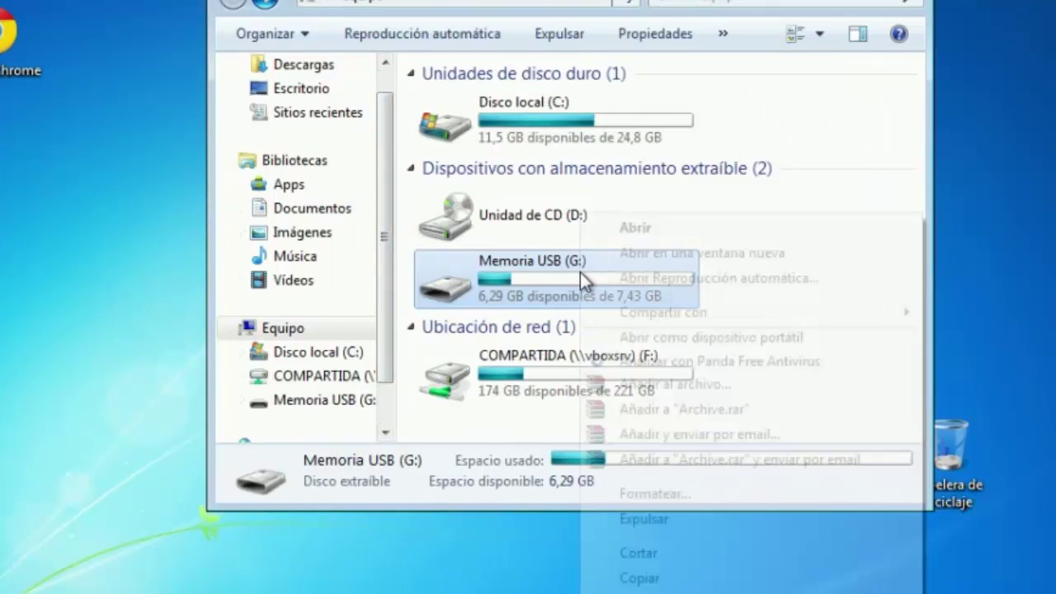
pyautogui.click(640, 496)
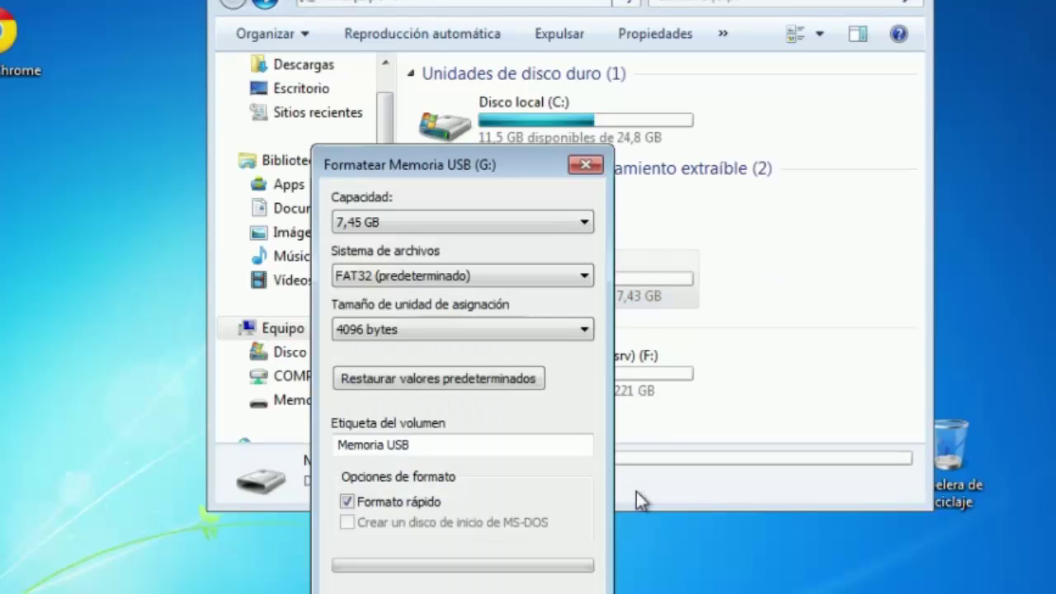
pyautogui.click(588, 277)
pyautogui.click(543, 293)
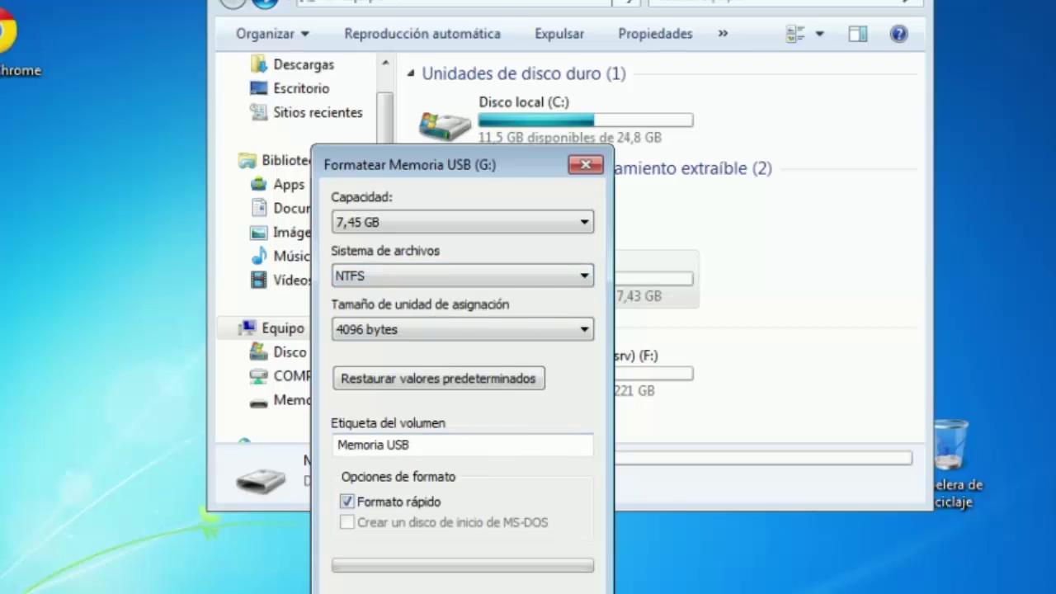
pyautogui.press('Return')
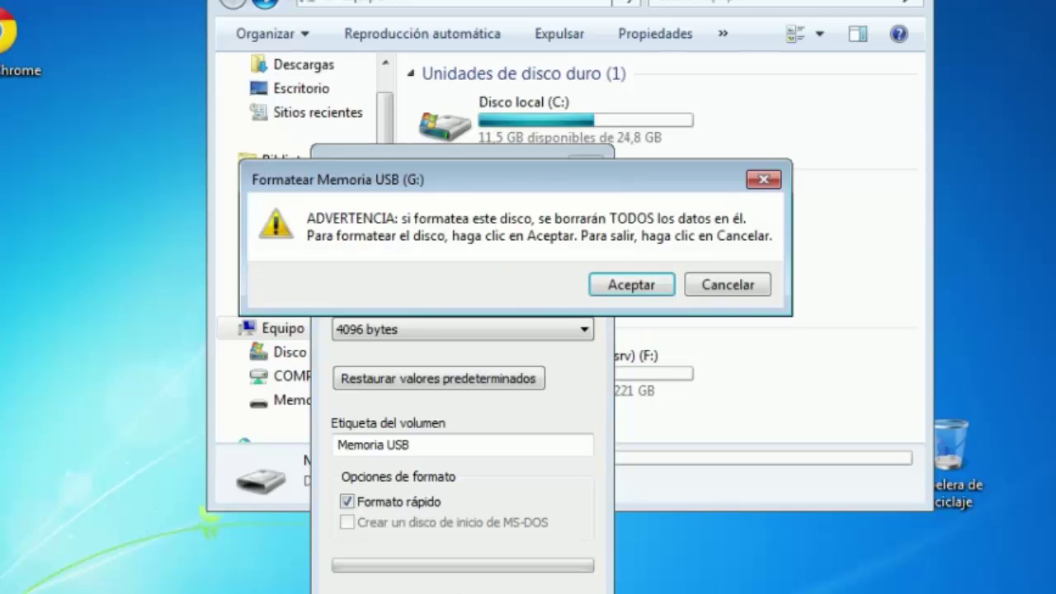
pyautogui.click(634, 283)
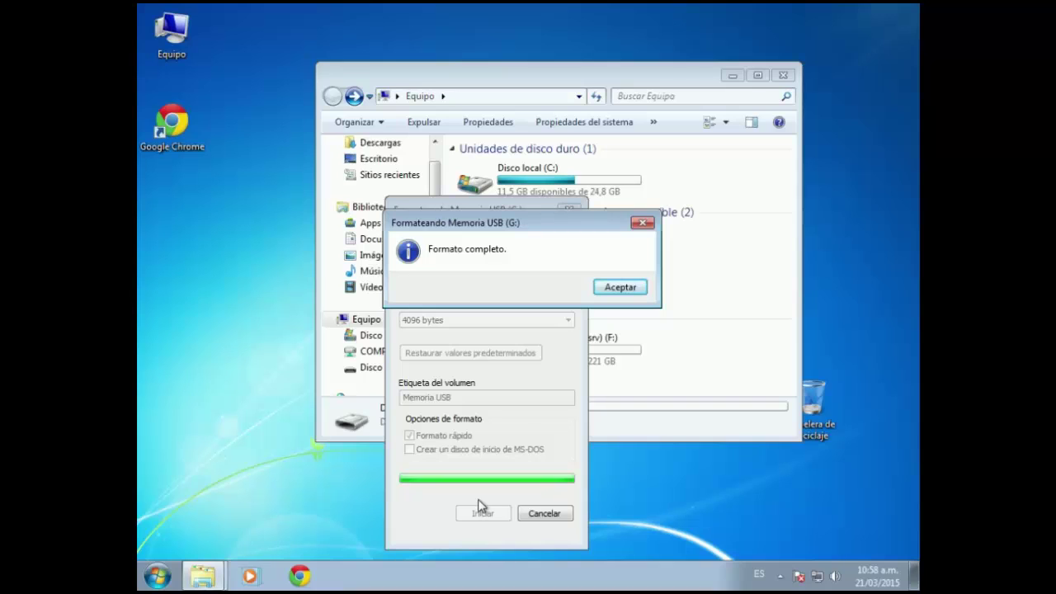
pyautogui.click(619, 287)
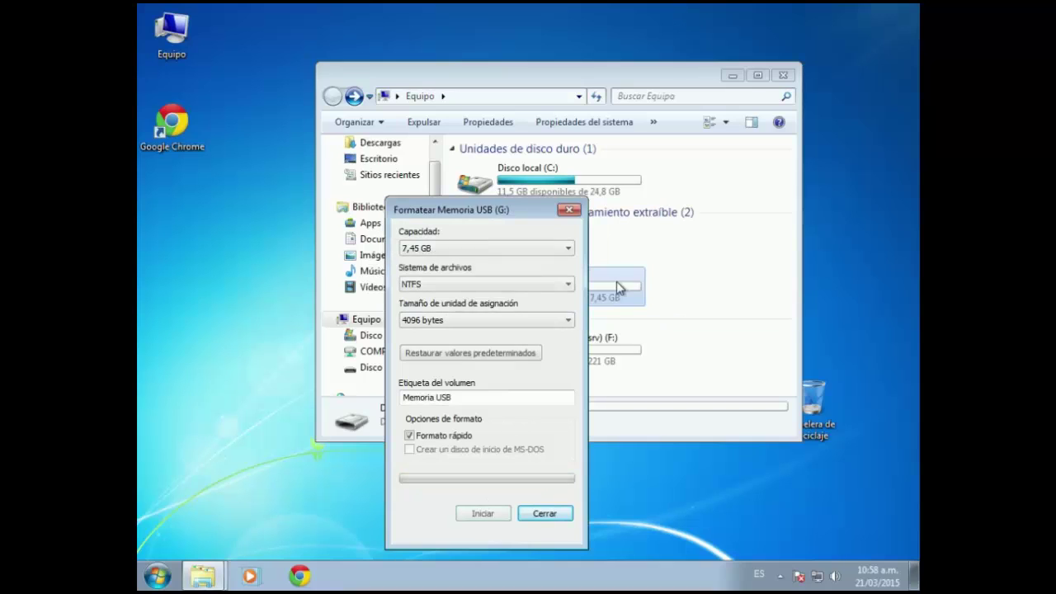
pyautogui.click(547, 514)
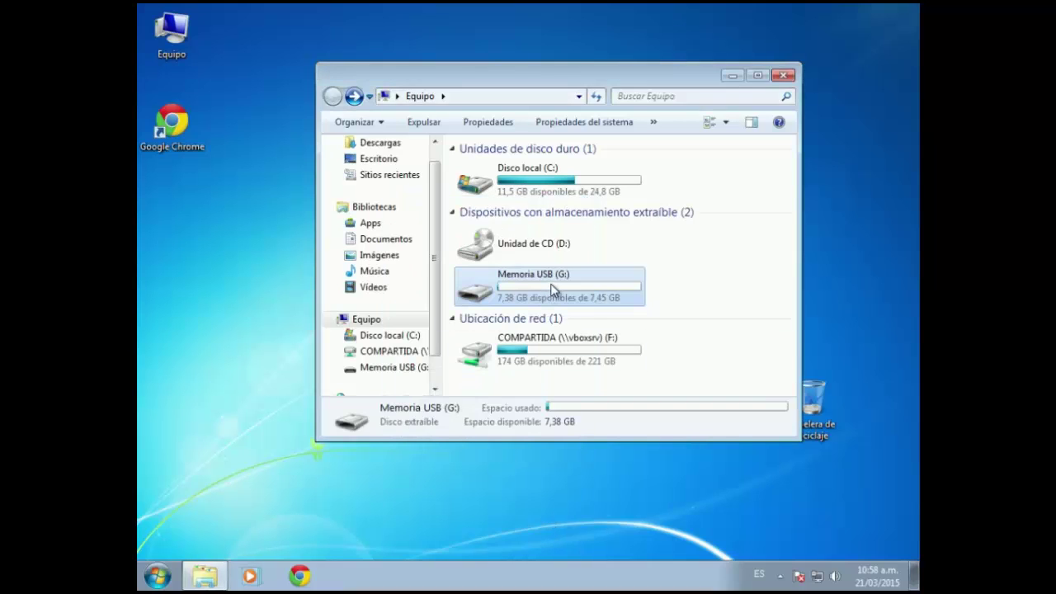
# Create a new folder named ARCHIVOS in the root of the Memoria USB (G:) drive
pyautogui.doubleClick(576, 291)
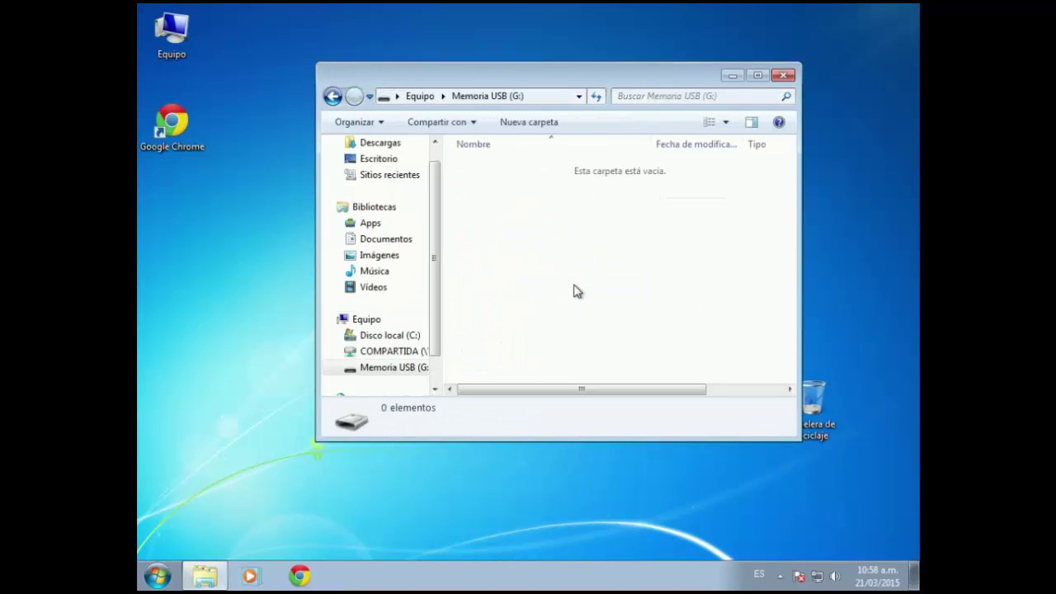
pyautogui.rightClick(508, 254)
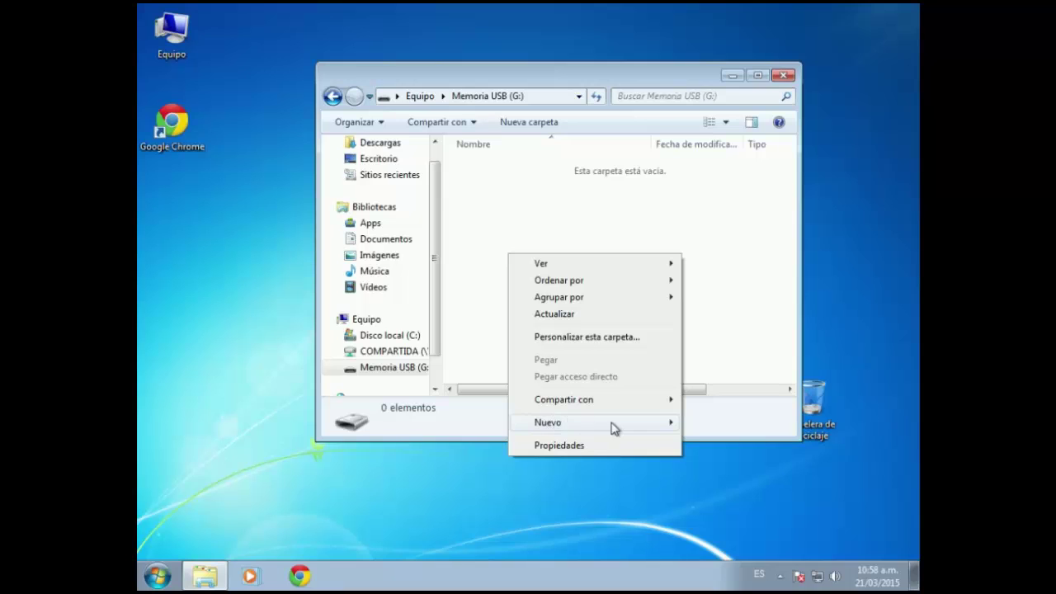
pyautogui.moveTo(669, 427)
pyautogui.click(733, 426)
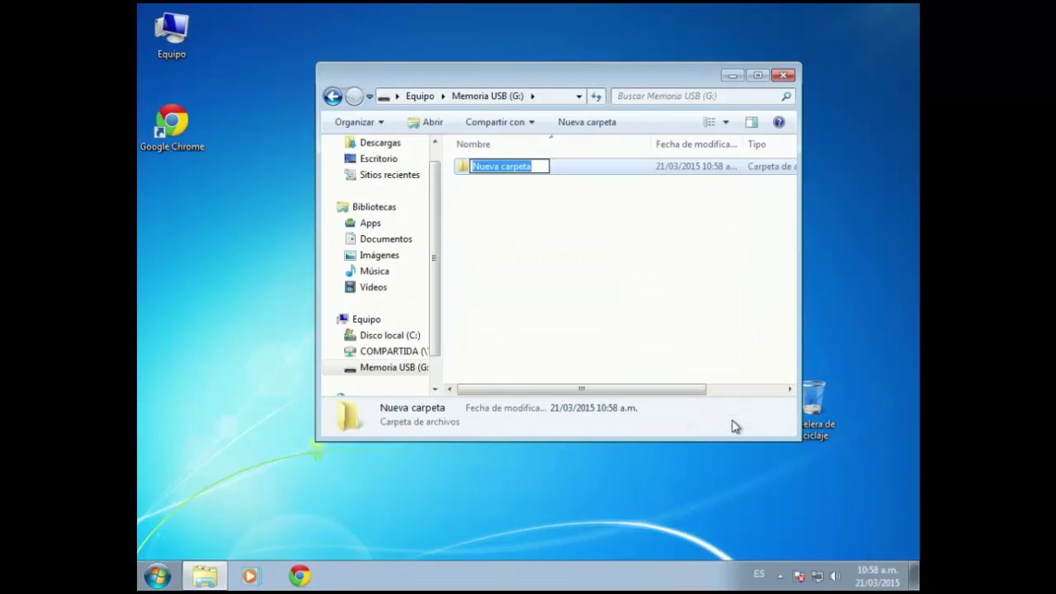
pyautogui.write('ARCHIVOS')
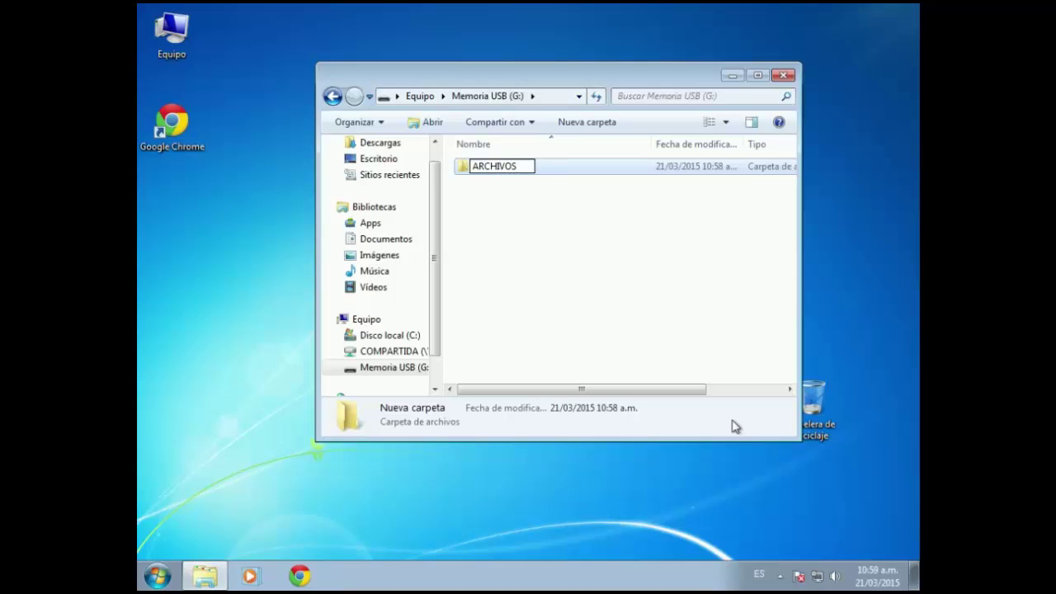
pyautogui.press('Return')
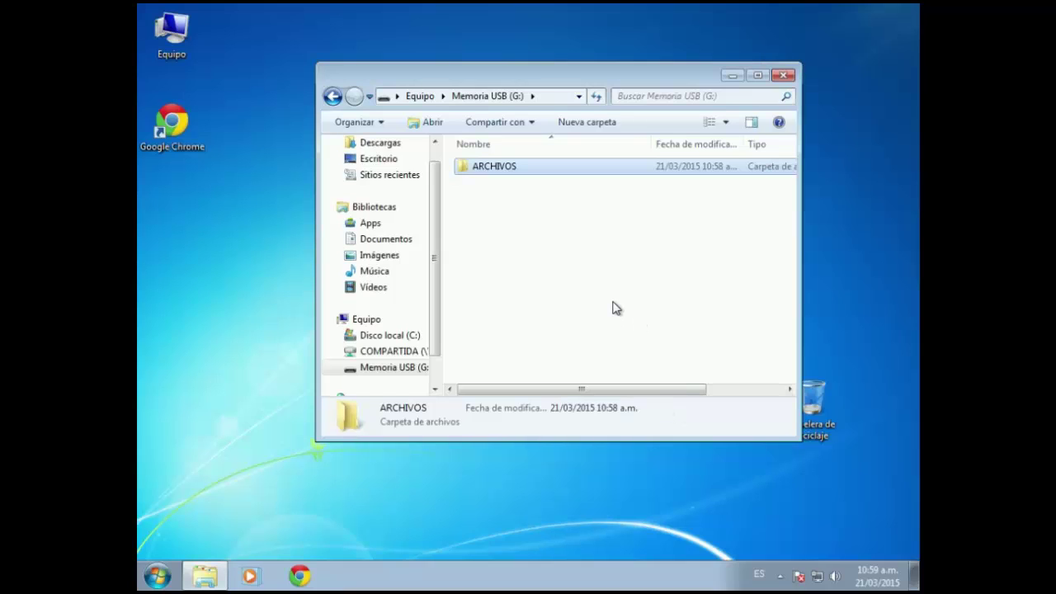
# Open the security permissions of the Memoria USB (G:) drive for editing and move the permissions dialog clear
pyautogui.click(332, 96)
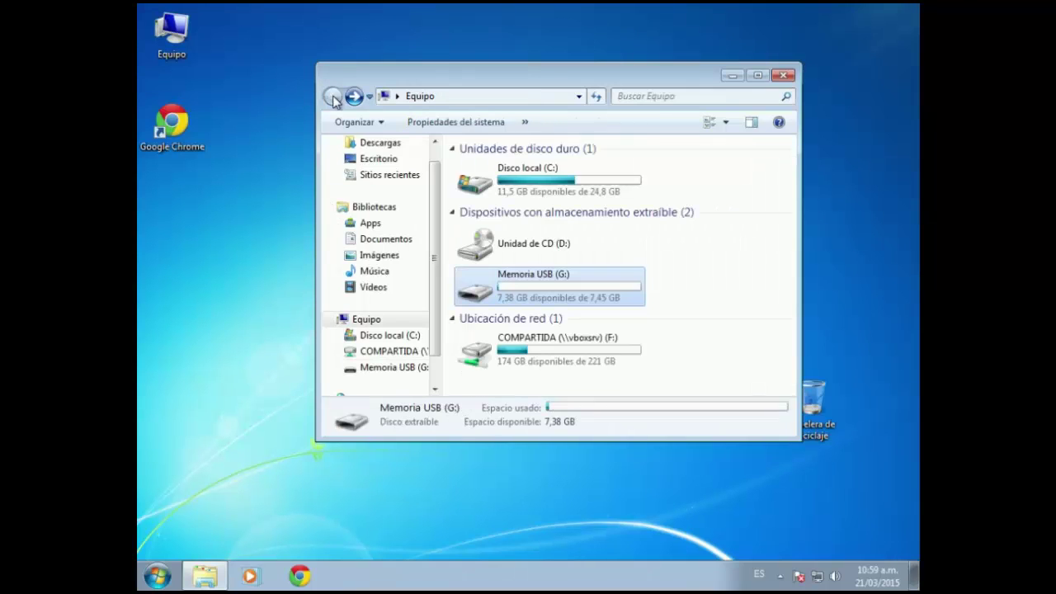
pyautogui.rightClick(538, 291)
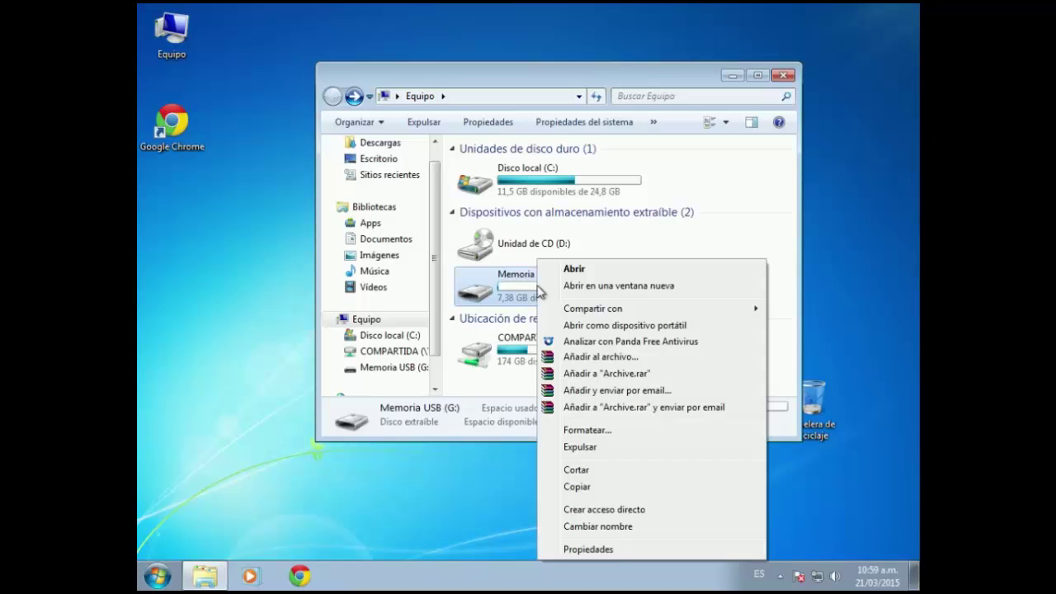
pyautogui.click(623, 549)
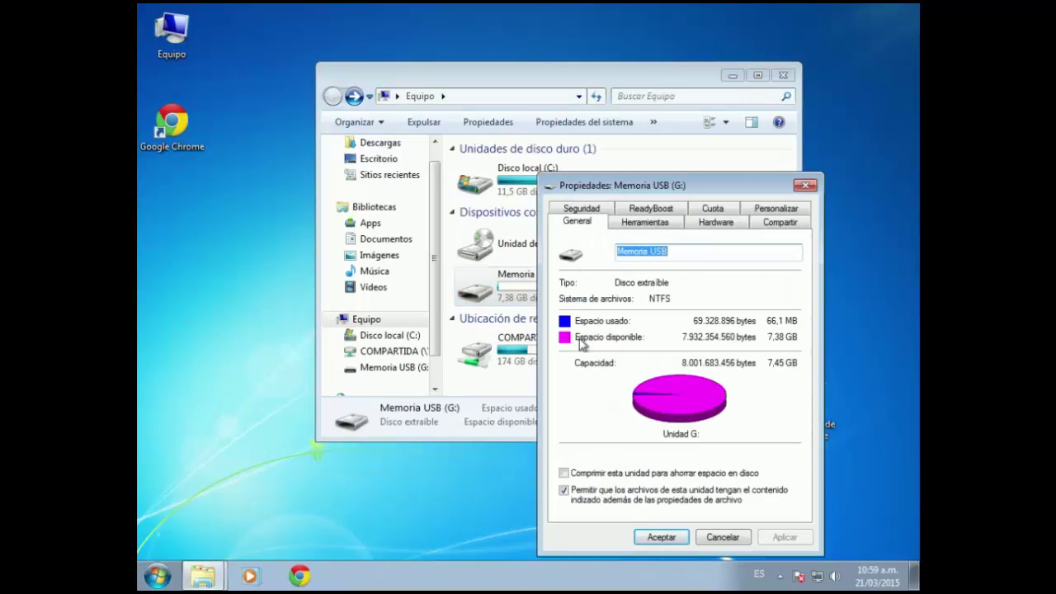
pyautogui.click(581, 209)
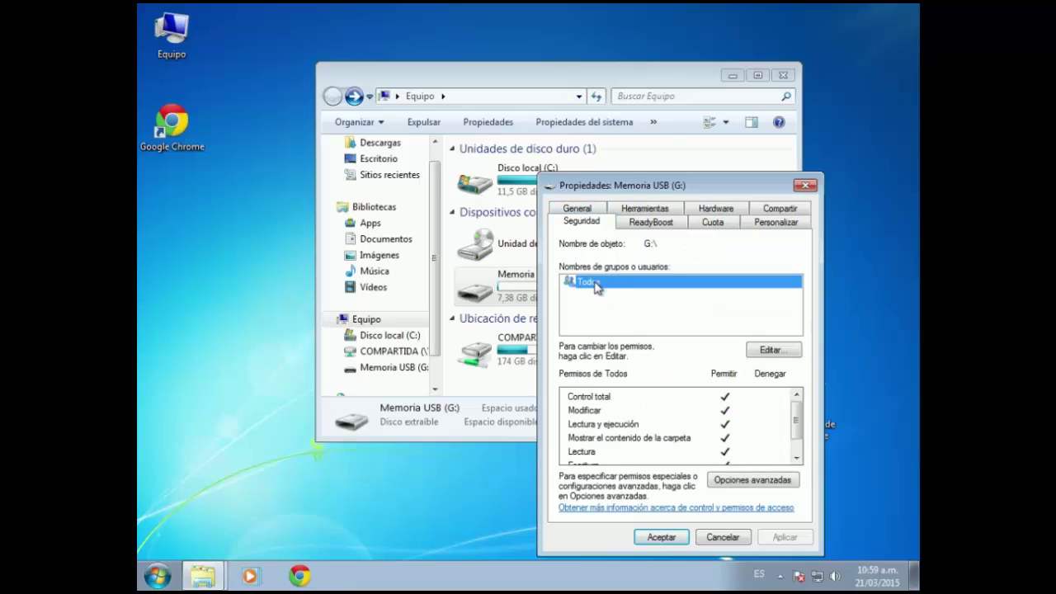
pyautogui.click(781, 352)
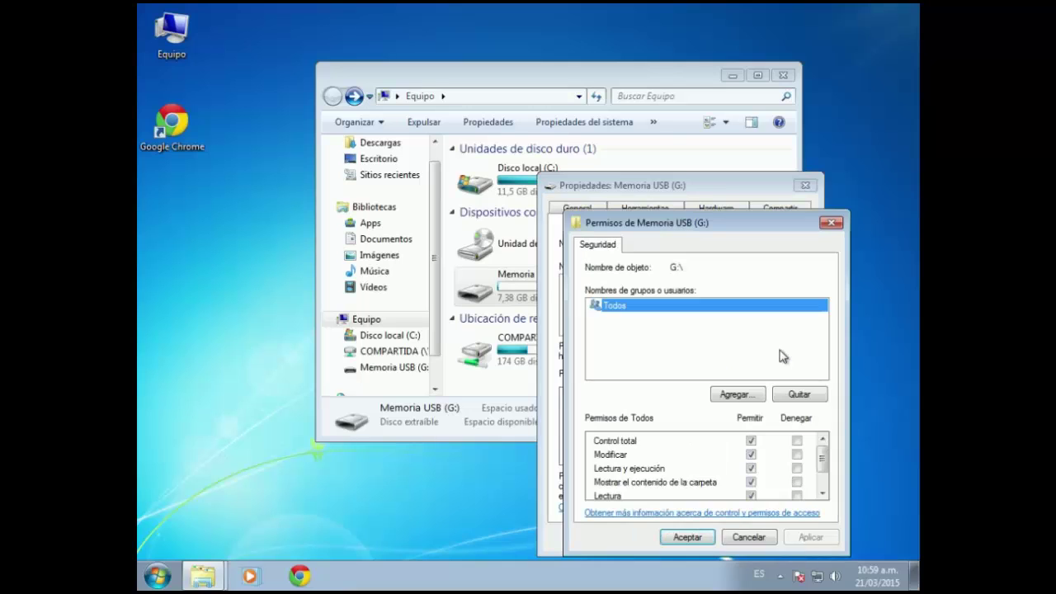
pyautogui.moveTo(775, 235); pyautogui.dragTo(713, 119)
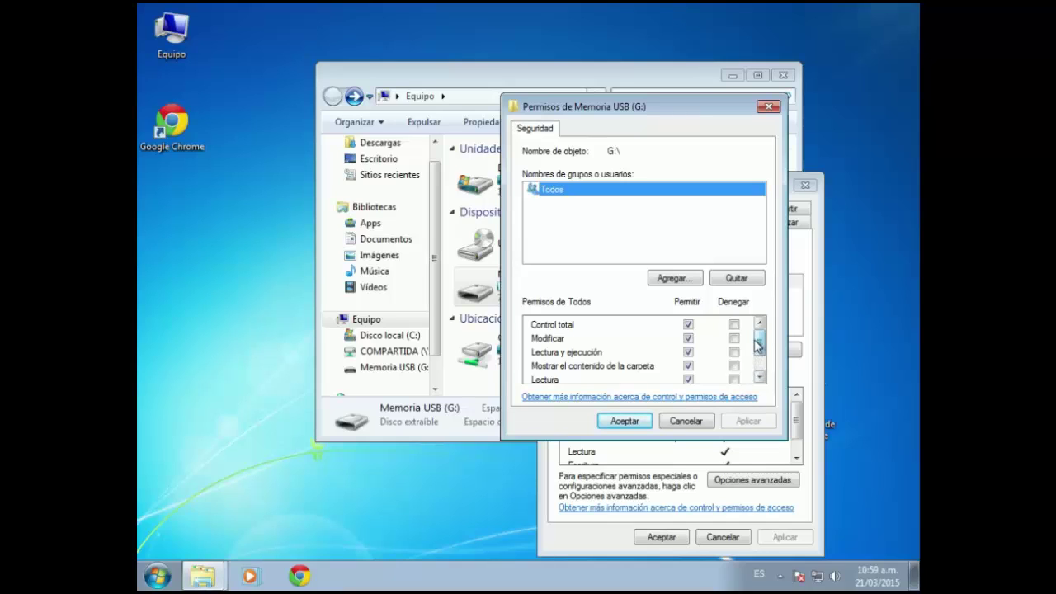
# Restrict the Todos group to only Lectura on the Memoria USB (G:) drive, apply it and close the drive's properties
pyautogui.click(688, 325)
pyautogui.click(689, 338)
pyautogui.click(688, 352)
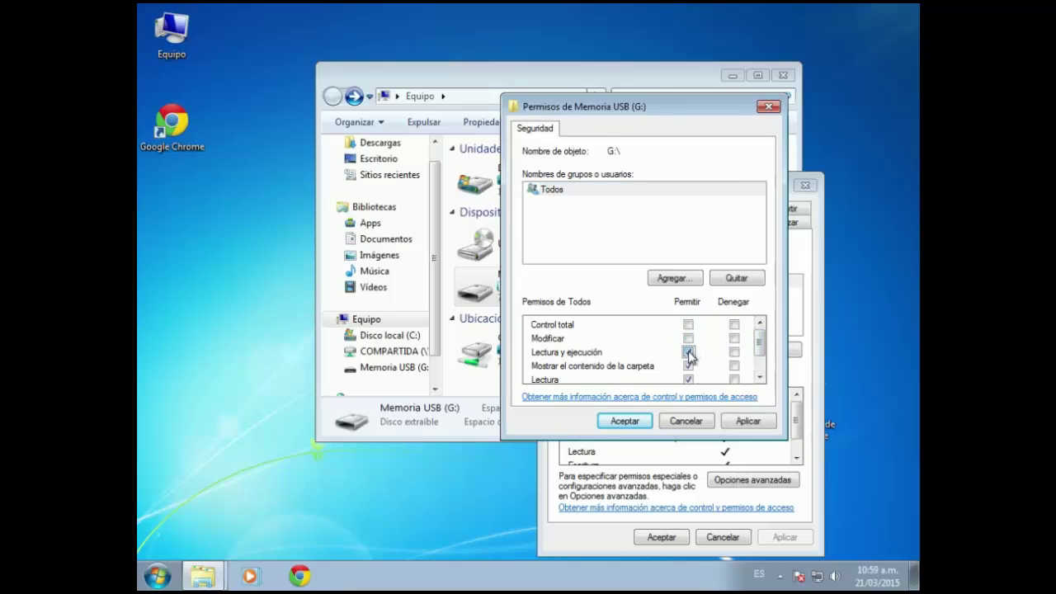
pyautogui.moveTo(760, 350); pyautogui.dragTo(759, 377)
pyautogui.click(689, 362)
pyautogui.click(689, 348)
pyautogui.click(688, 347)
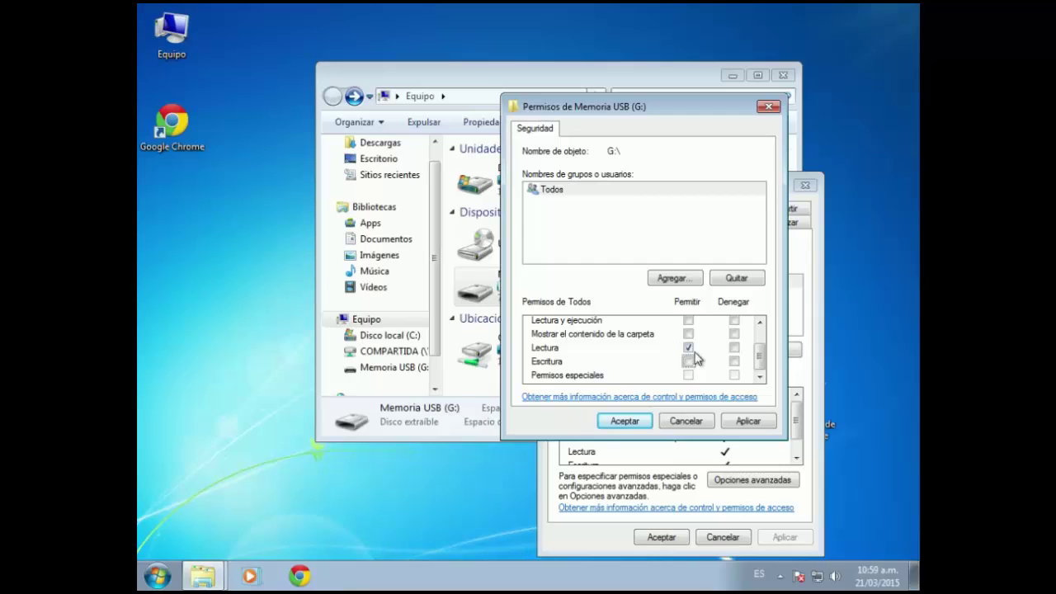
pyautogui.click(749, 422)
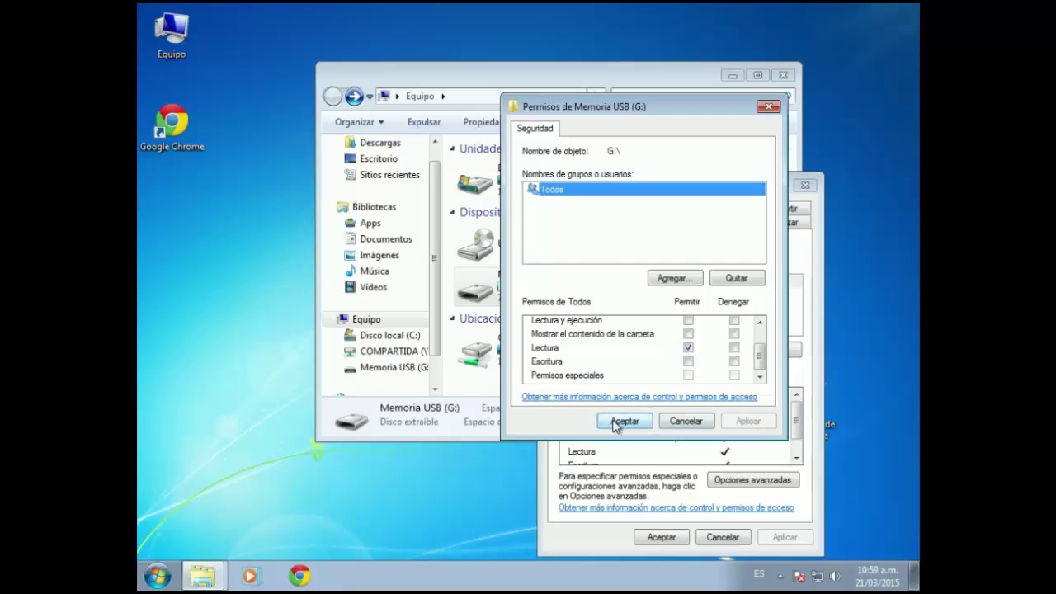
pyautogui.click(625, 421)
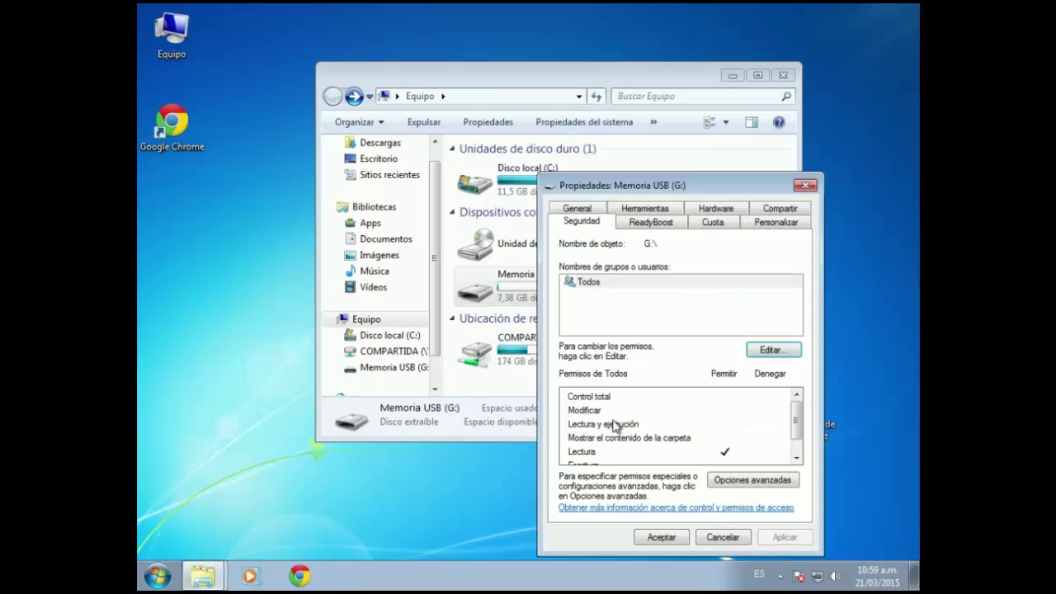
pyautogui.click(662, 537)
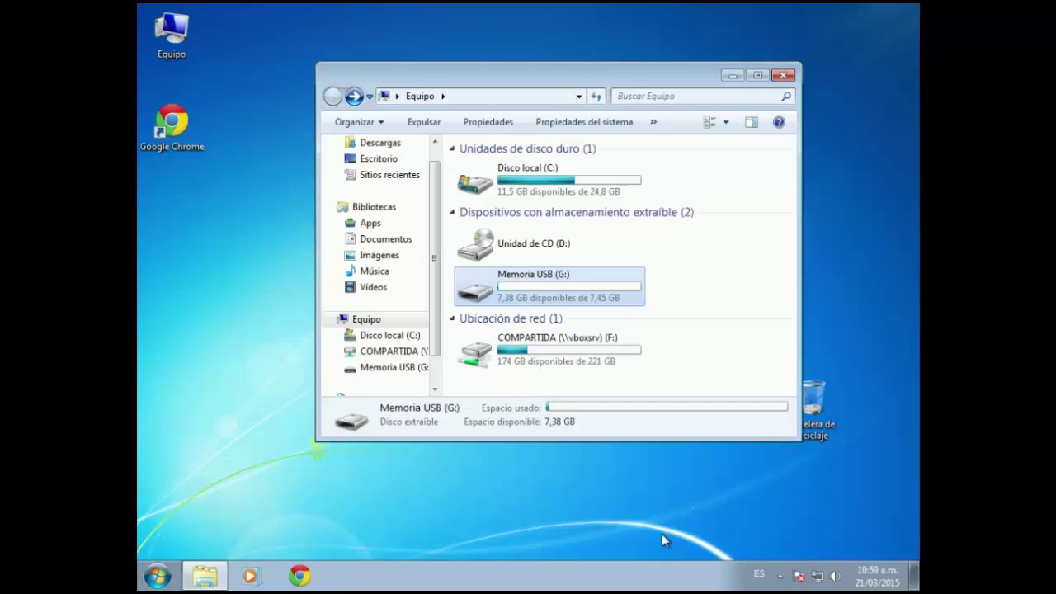
# Open the security permissions of the ARCHIVOS folder on the Memoria USB (G:) drive for editing
pyautogui.doubleClick(555, 291)
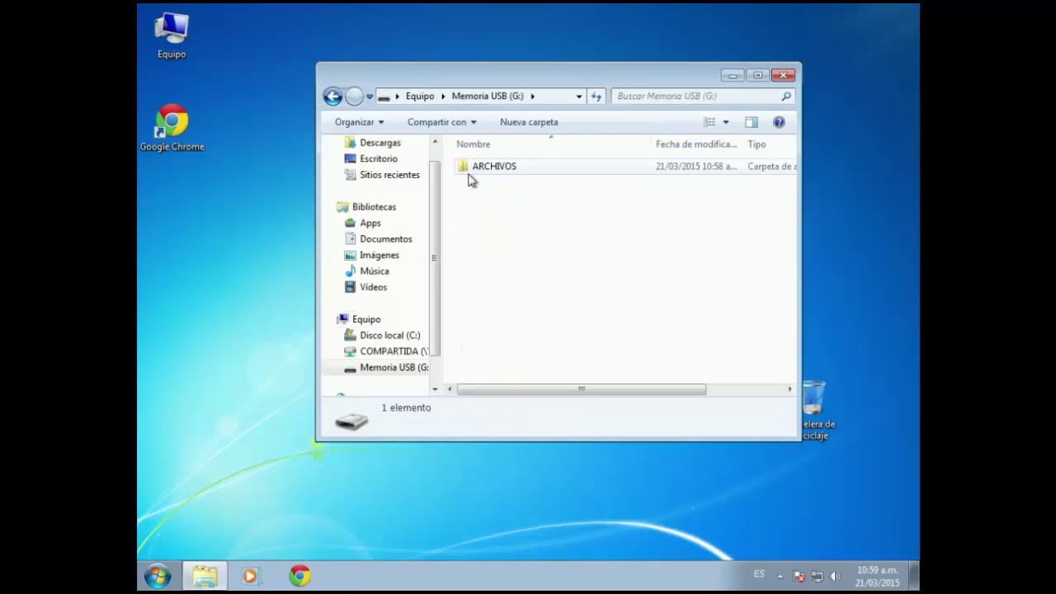
pyautogui.rightClick(506, 168)
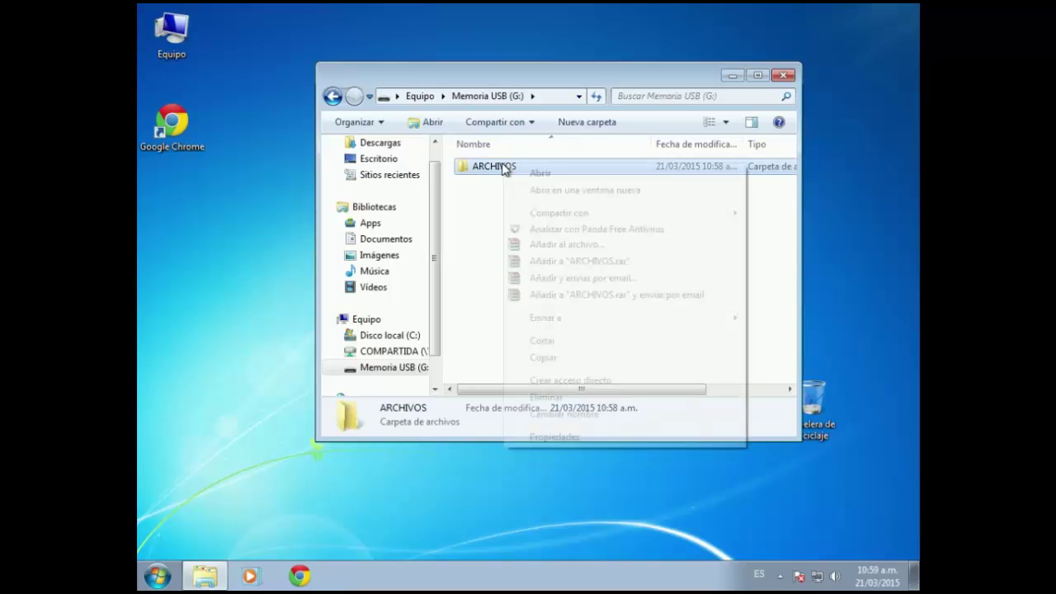
pyautogui.click(553, 436)
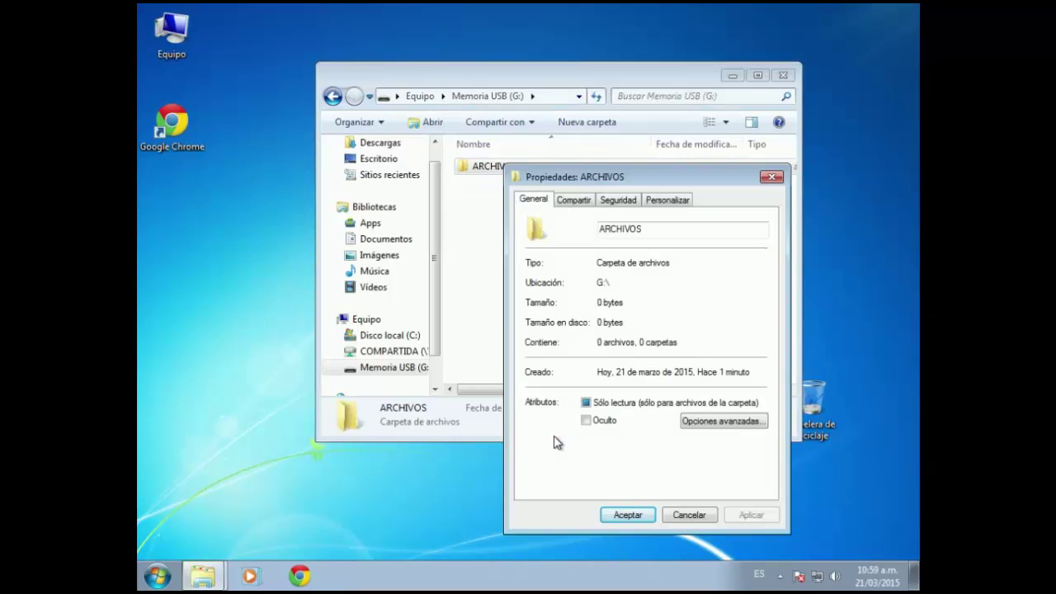
pyautogui.click(625, 205)
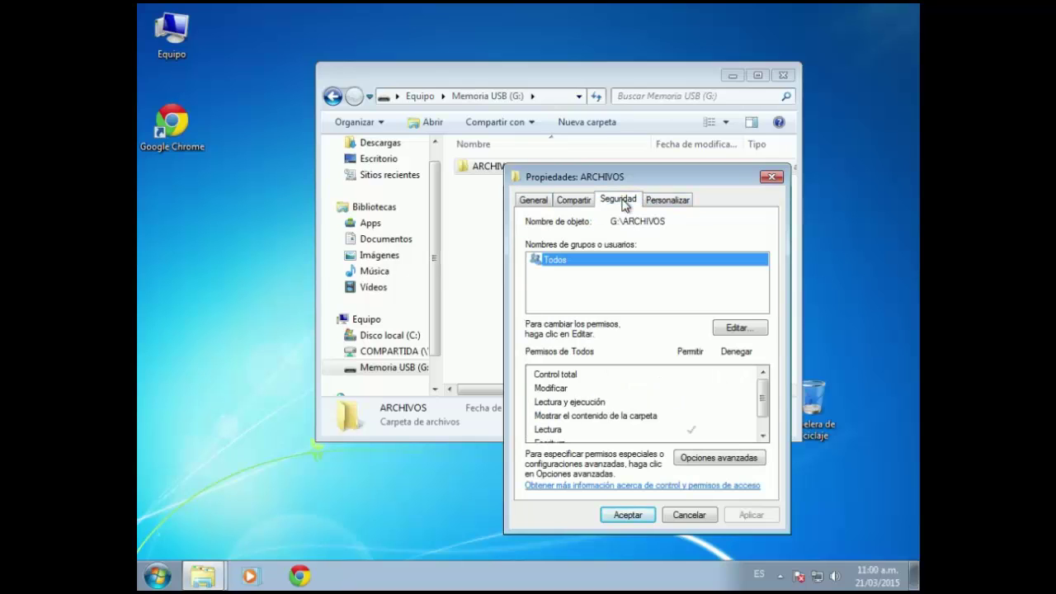
pyautogui.click(742, 329)
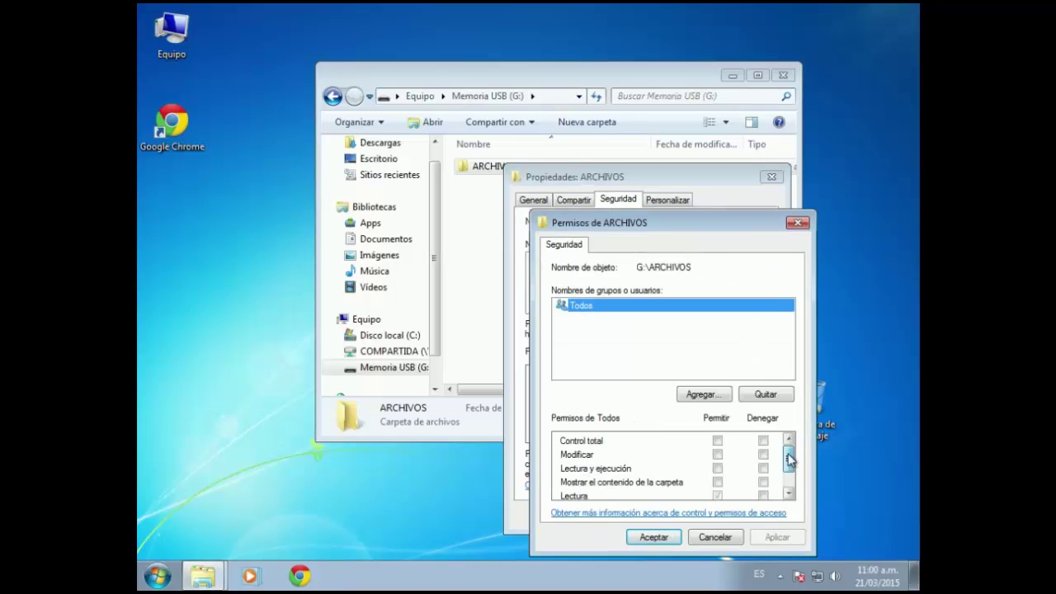
# Allow Control total for the Todos group on the ARCHIVOS folder, apply it and close the folder's properties
pyautogui.click(717, 440)
pyautogui.moveTo(789, 467); pyautogui.dragTo(790, 497)
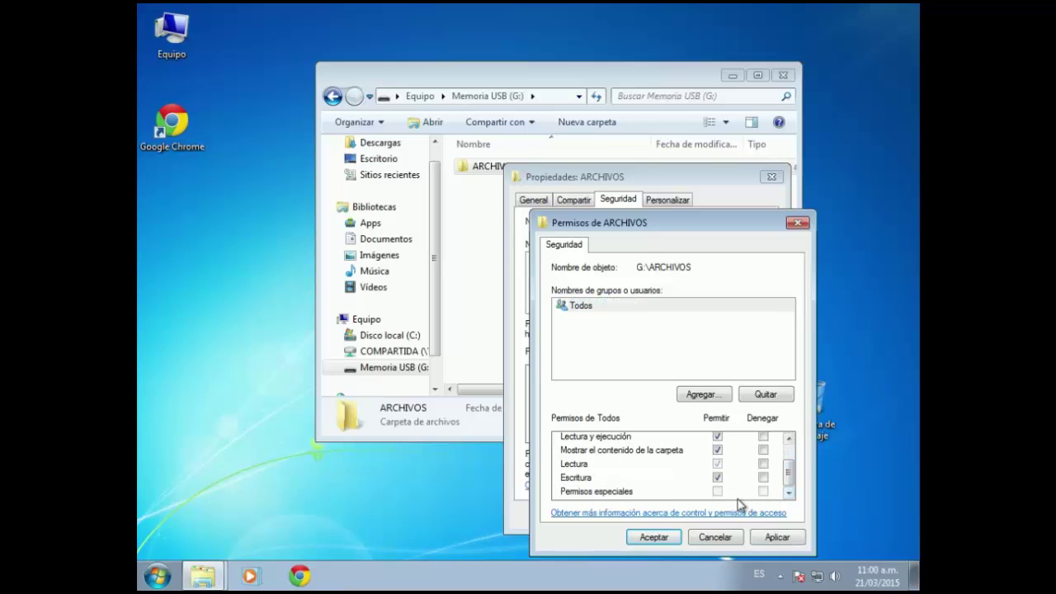
pyautogui.click(776, 538)
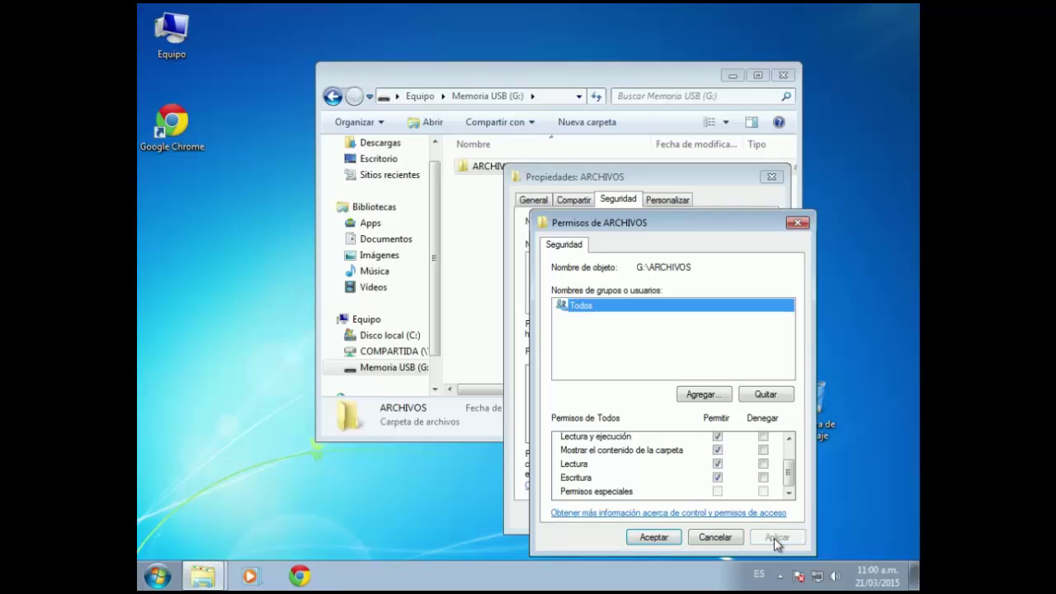
pyautogui.click(652, 538)
pyautogui.click(634, 514)
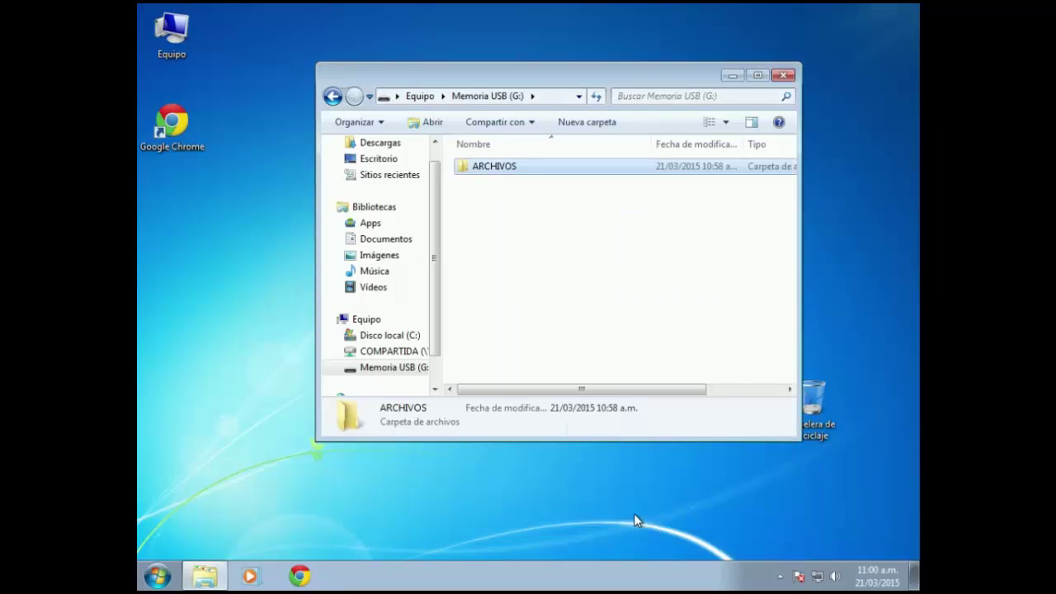
# Move the Explorer window aside to free desktop space, return to Equipo and reopen the Memoria USB (G:) drive
pyautogui.moveTo(581, 76); pyautogui.dragTo(510, 81)
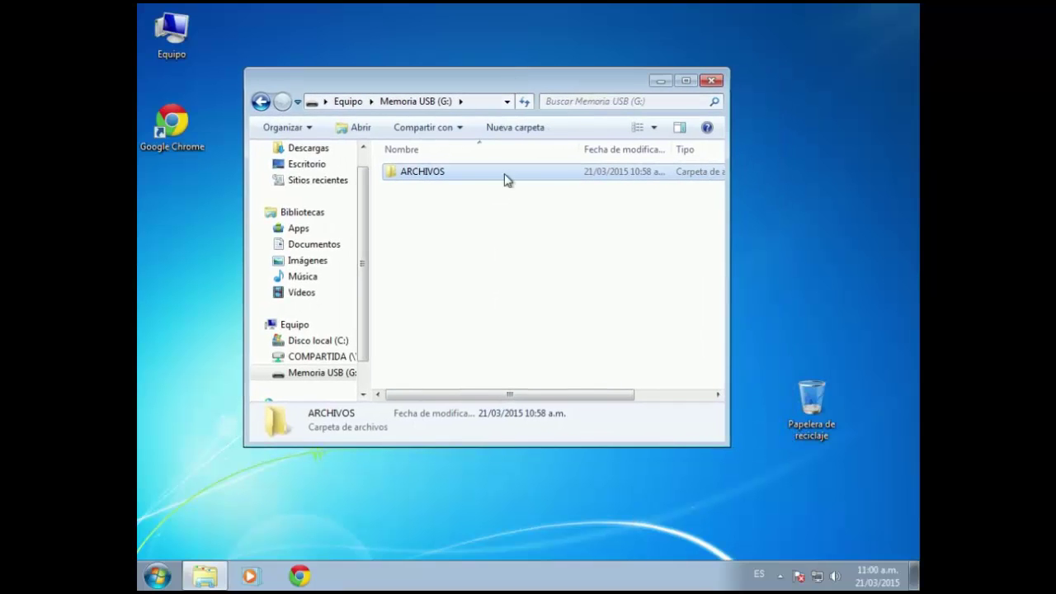
pyautogui.click(261, 101)
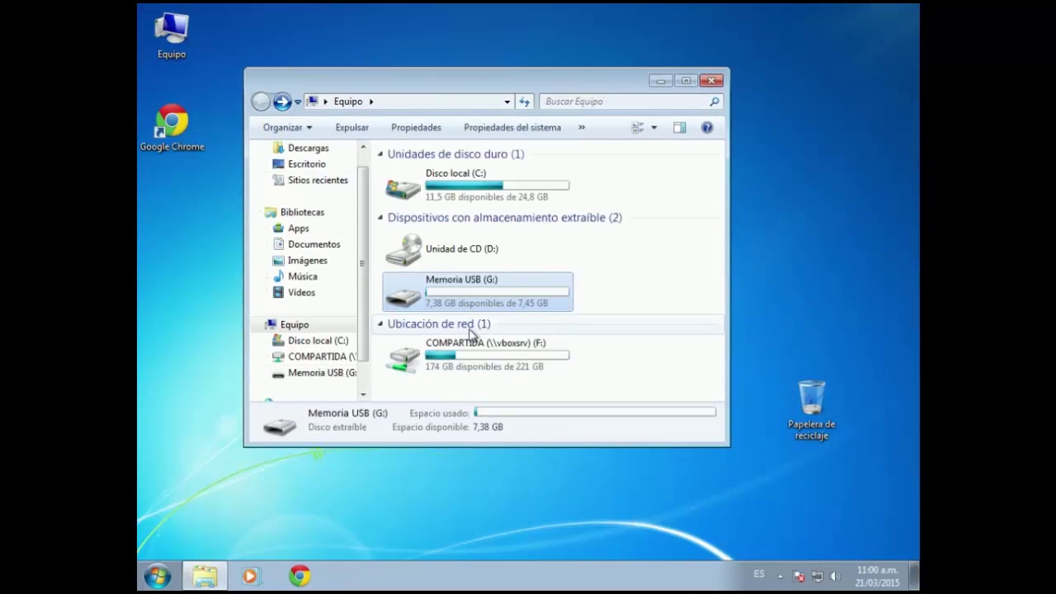
pyautogui.moveTo(492, 303)
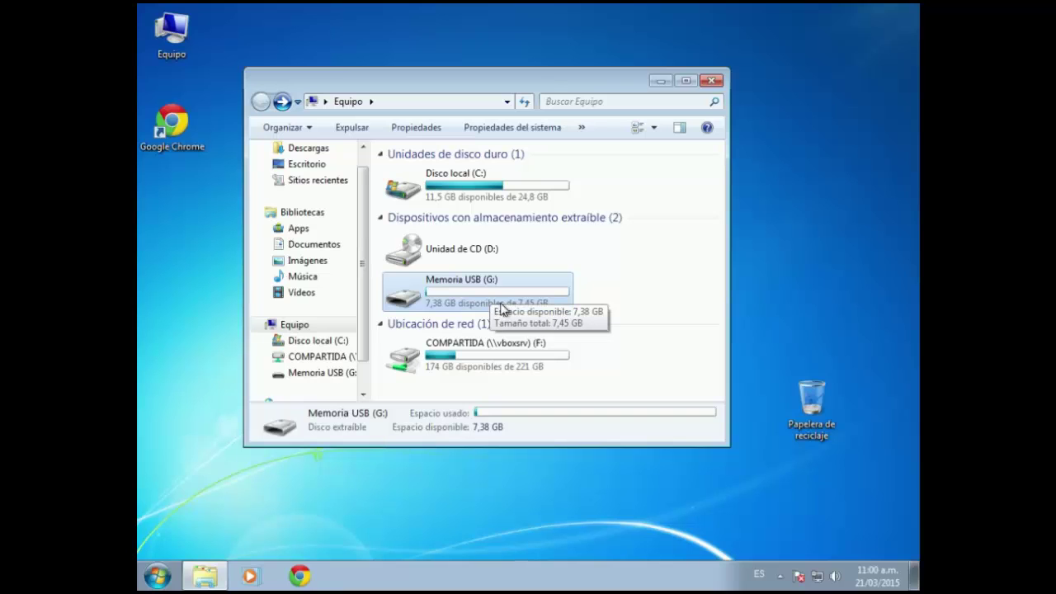
pyautogui.moveTo(543, 85); pyautogui.dragTo(478, 81)
pyautogui.doubleClick(423, 284)
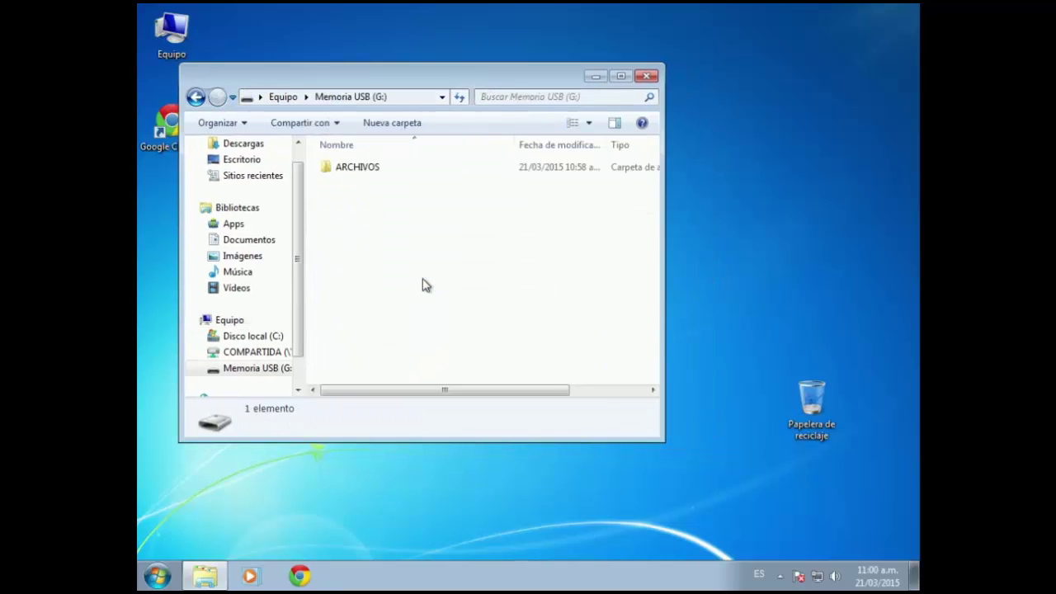
# Shrink the Explorer window slightly and create a new folder named VIRUS on the desktop
pyautogui.moveTo(657, 435); pyautogui.dragTo(601, 414)
pyautogui.rightClick(783, 114)
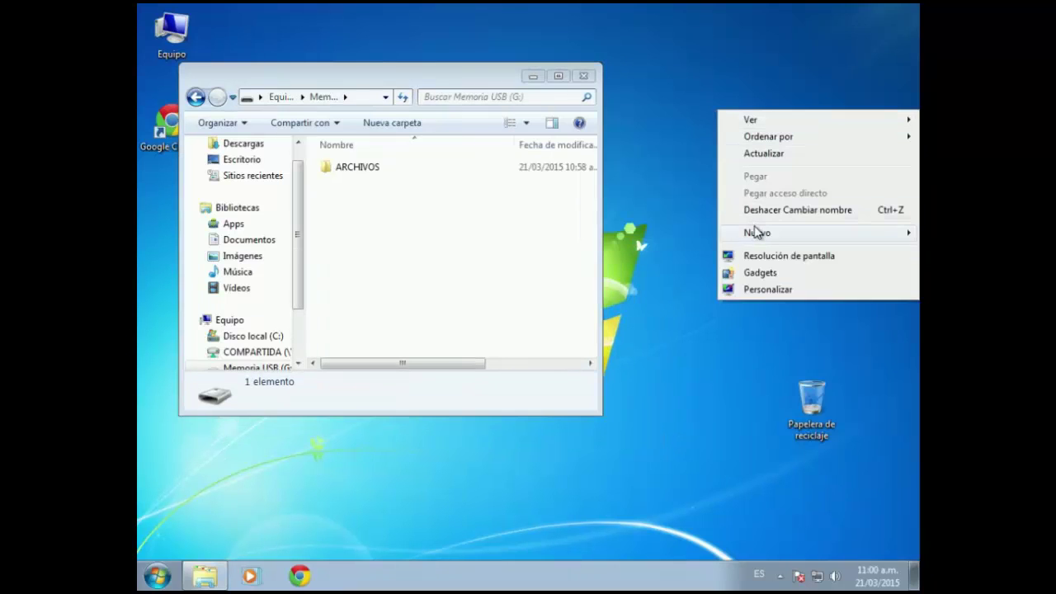
pyautogui.moveTo(757, 233)
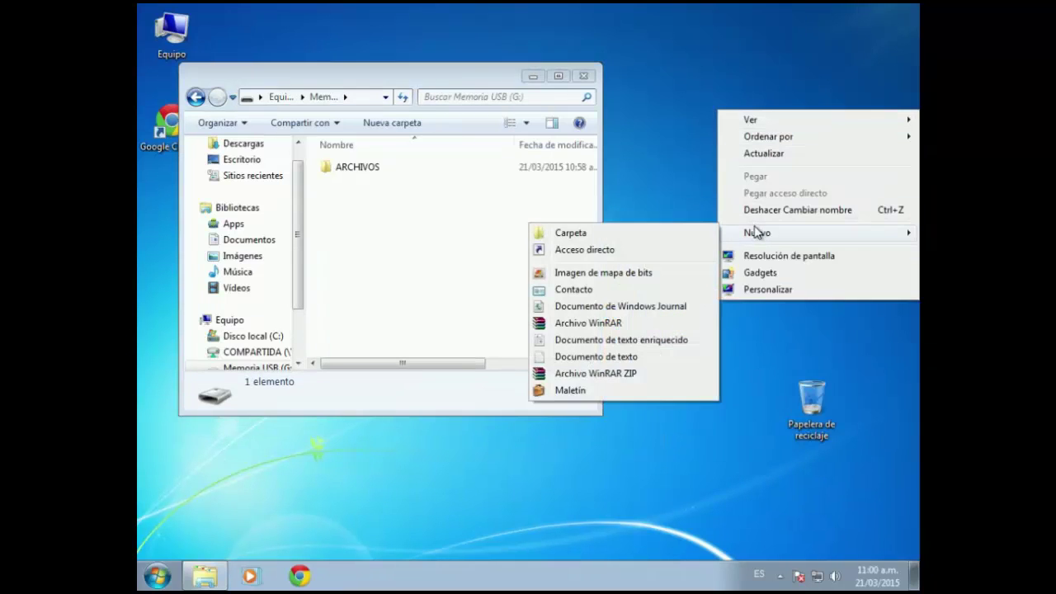
pyautogui.click(588, 237)
pyautogui.write('ViRUS')
pyautogui.press('Return')
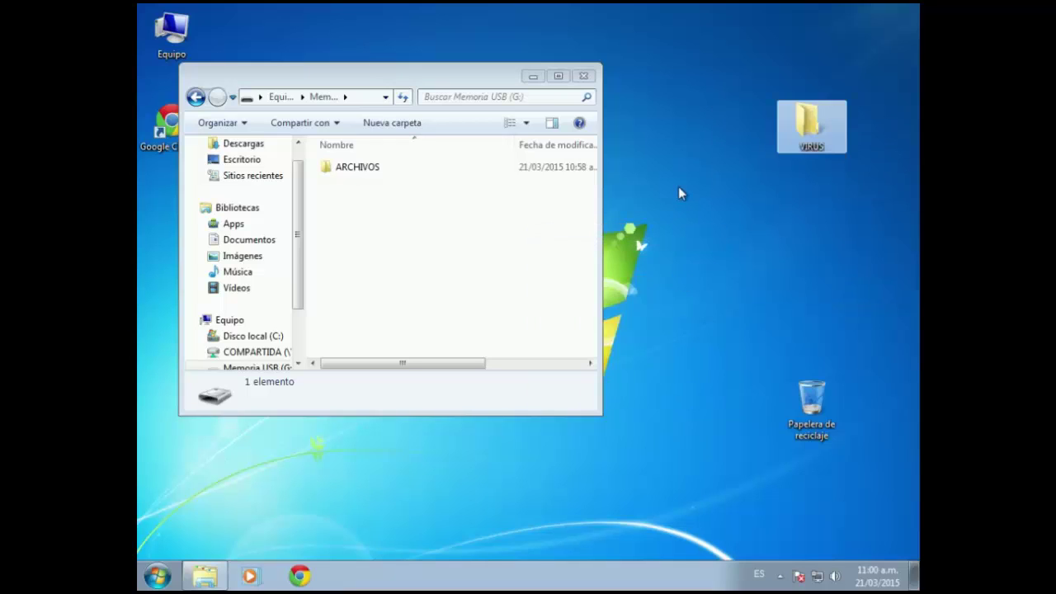
# Try to copy the VIRUS folder into the root of Memoria USB (G:), retry the copy and cancel it
pyautogui.moveTo(811, 126); pyautogui.dragTo(422, 253)
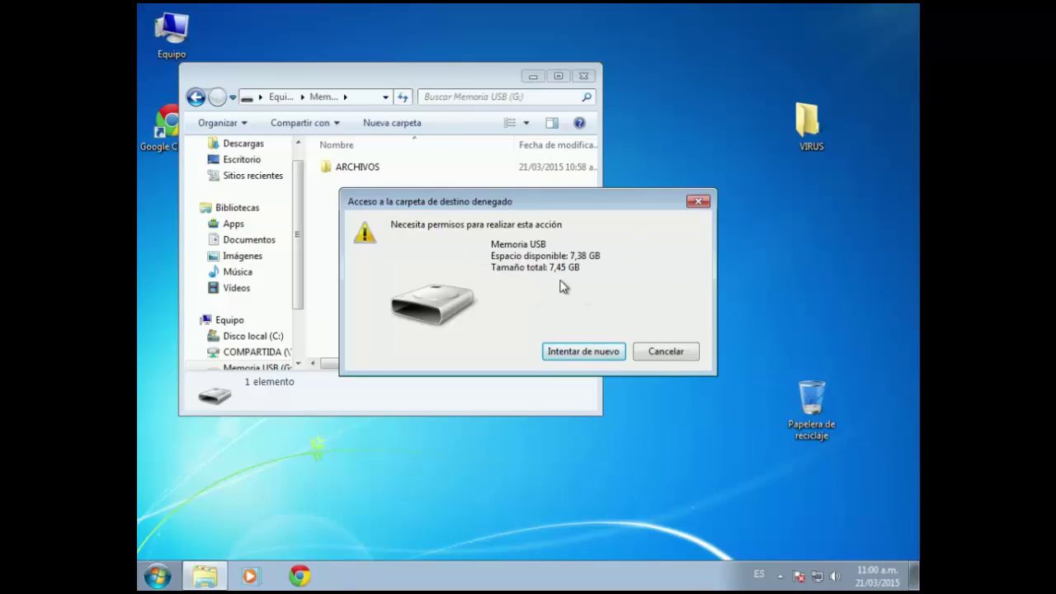
pyautogui.click(600, 354)
pyautogui.click(600, 354)
pyautogui.click(691, 353)
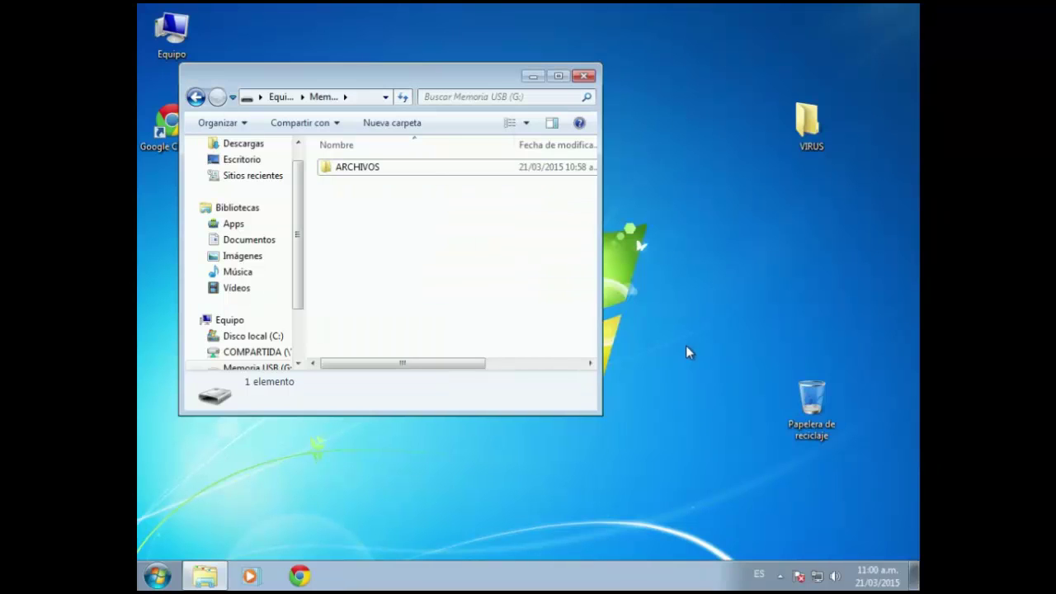
# Copy the desktop's VIRUS folder into the ARCHIVOS folder on the USB drive and delete that copy
pyautogui.doubleClick(385, 171)
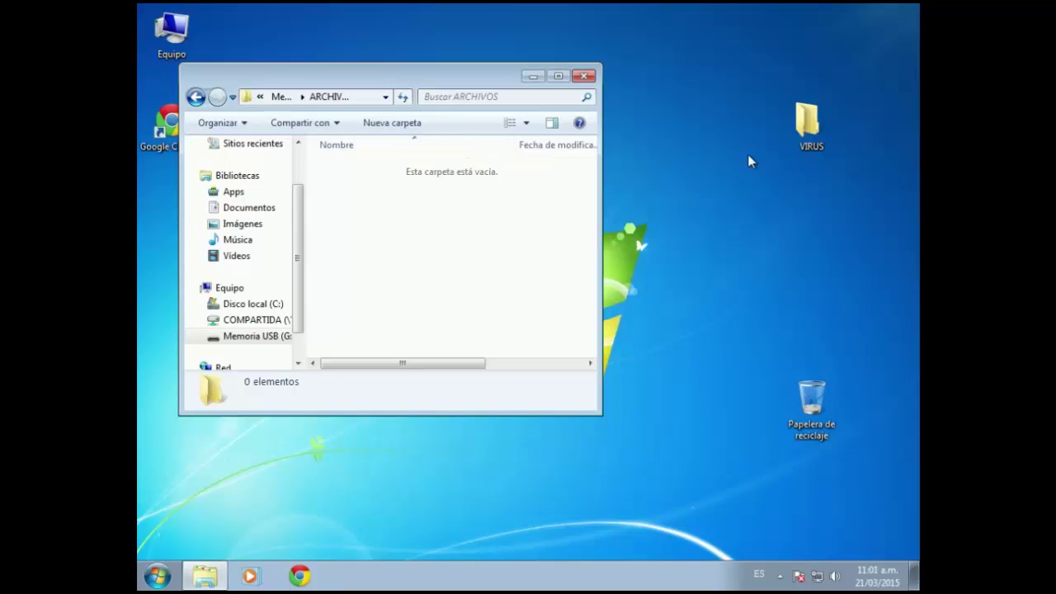
pyautogui.moveTo(807, 130); pyautogui.dragTo(484, 238)
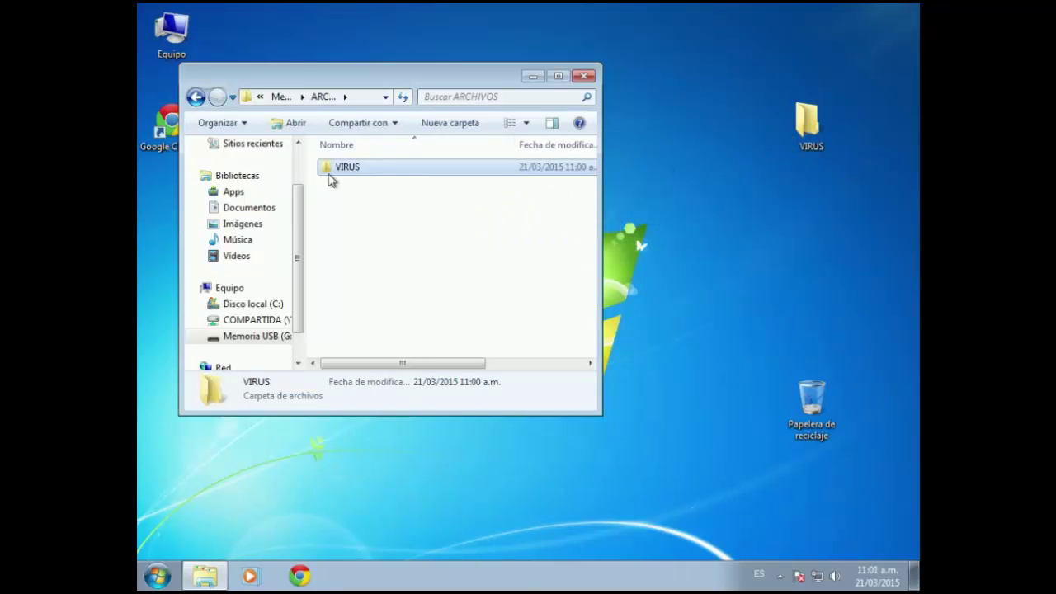
pyautogui.rightClick(380, 171)
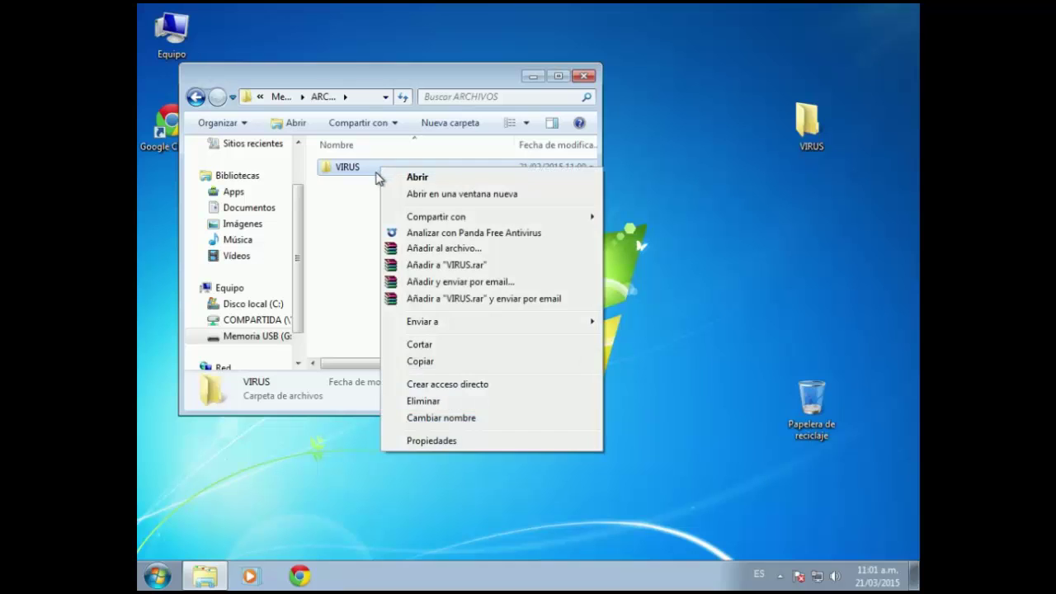
pyautogui.click(443, 401)
pyautogui.click(619, 351)
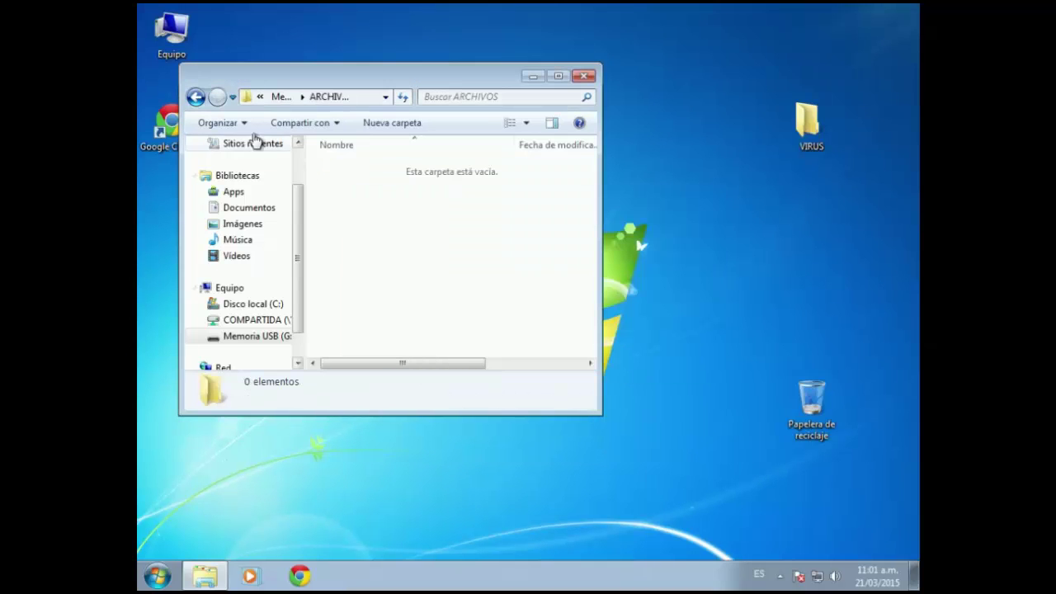
# Return from ARCHIVOS through the USB drive's root to Equipo and move the desktop's VIRUS folder to the Papelera de reciclaje
pyautogui.click(196, 98)
pyautogui.click(467, 284)
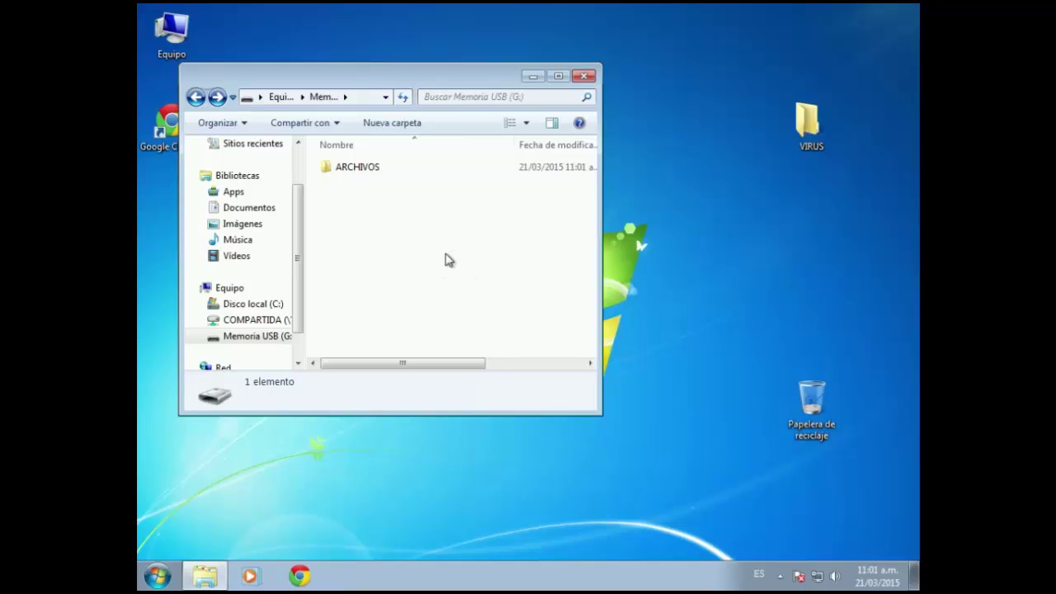
pyautogui.click(196, 97)
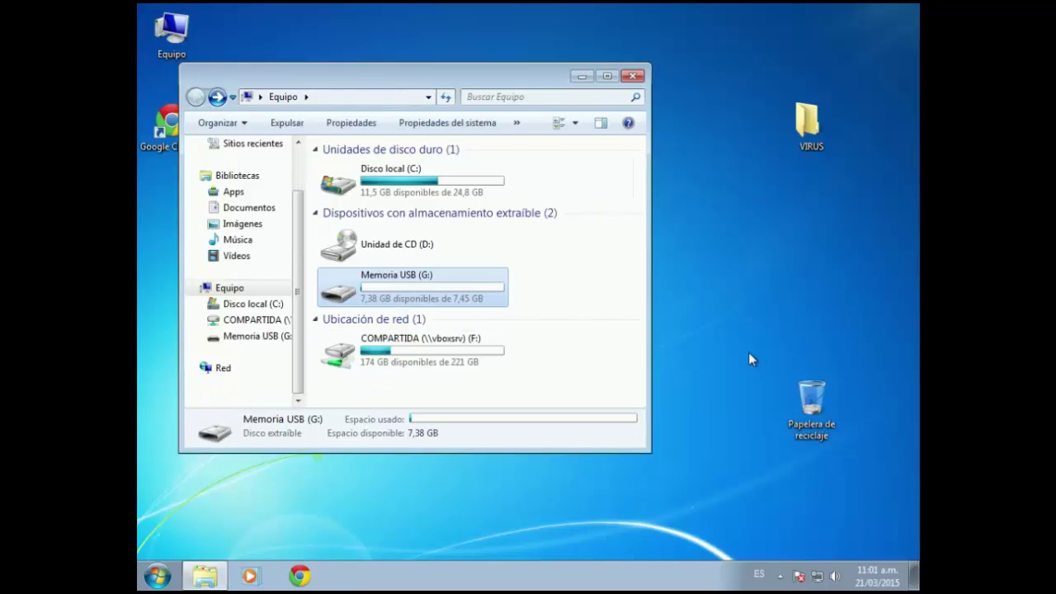
pyautogui.moveTo(784, 117); pyautogui.dragTo(811, 396)
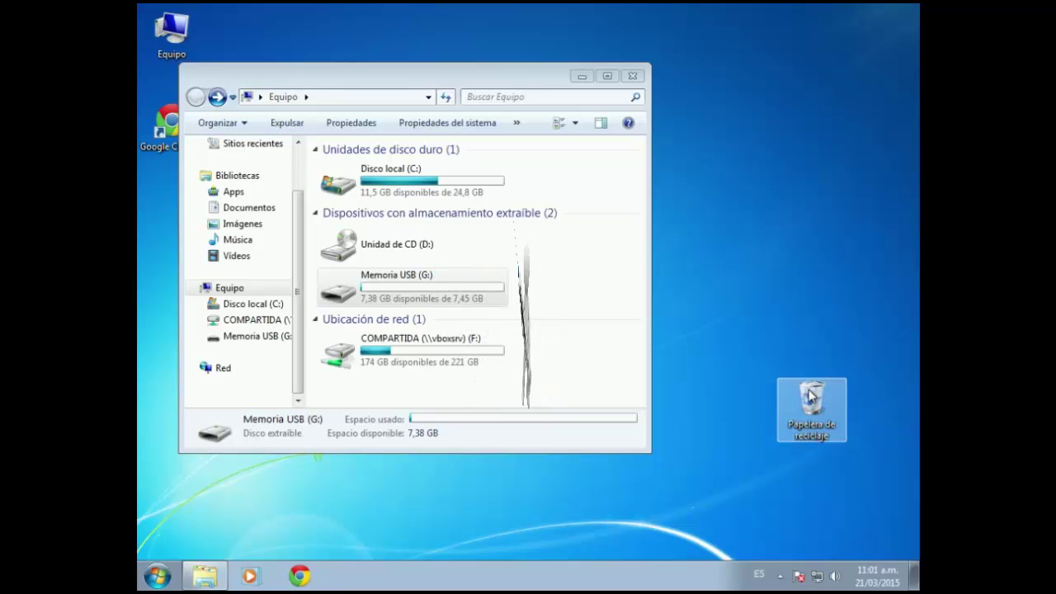